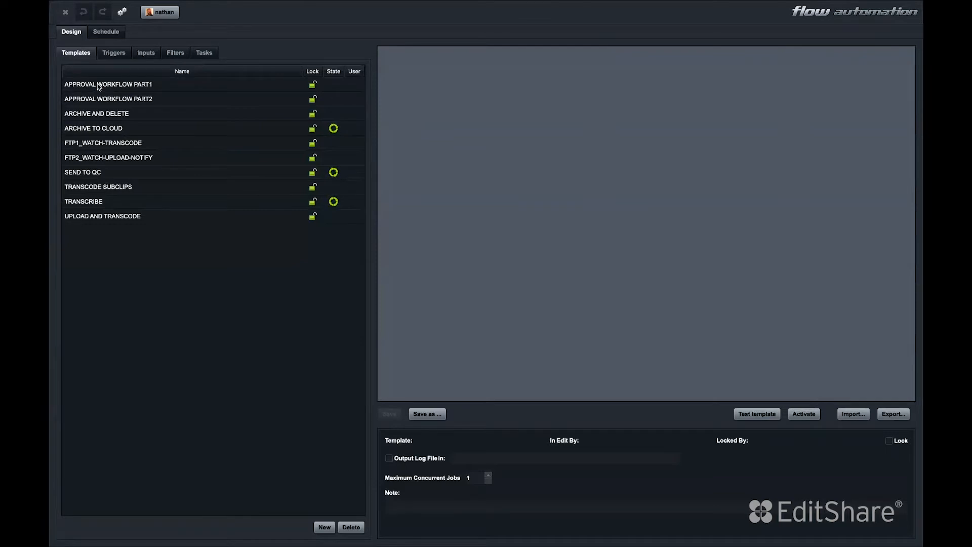
Load the APPROVAL WORKFLOW PART1 template onto the canvas
left_click(98, 85)
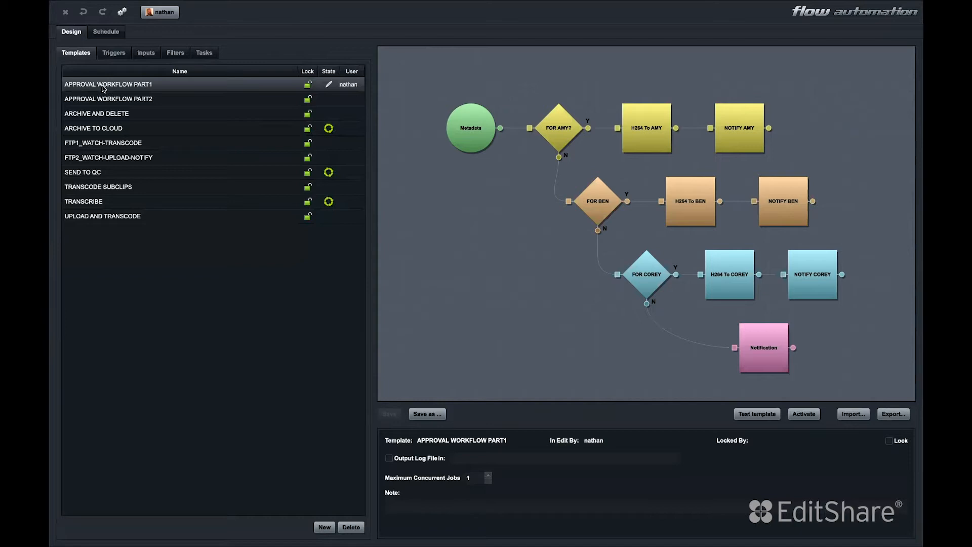
Inspect the Metadata trigger and NOTIFY AMY email nodes, then load APPROVAL WORKFLOW PART2
left_click(467, 133)
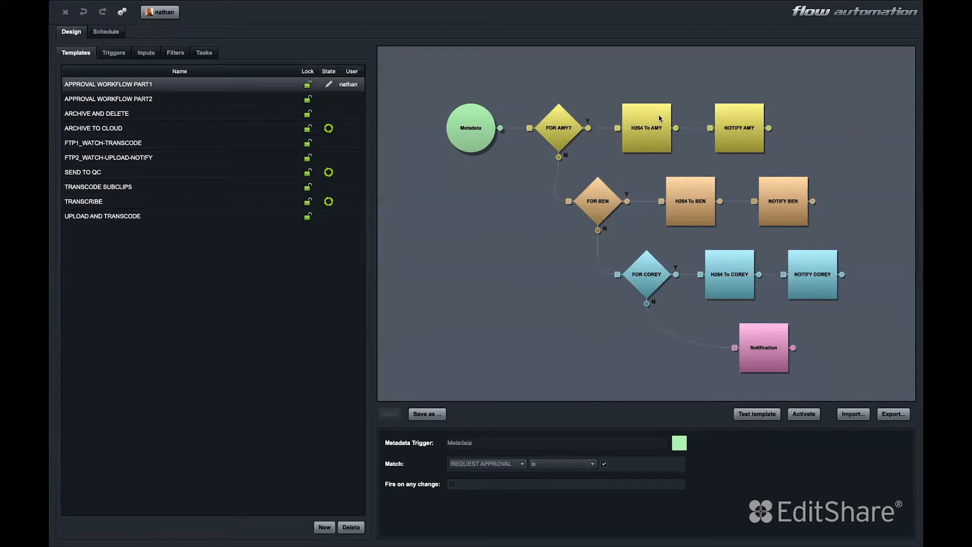
left_click(739, 129)
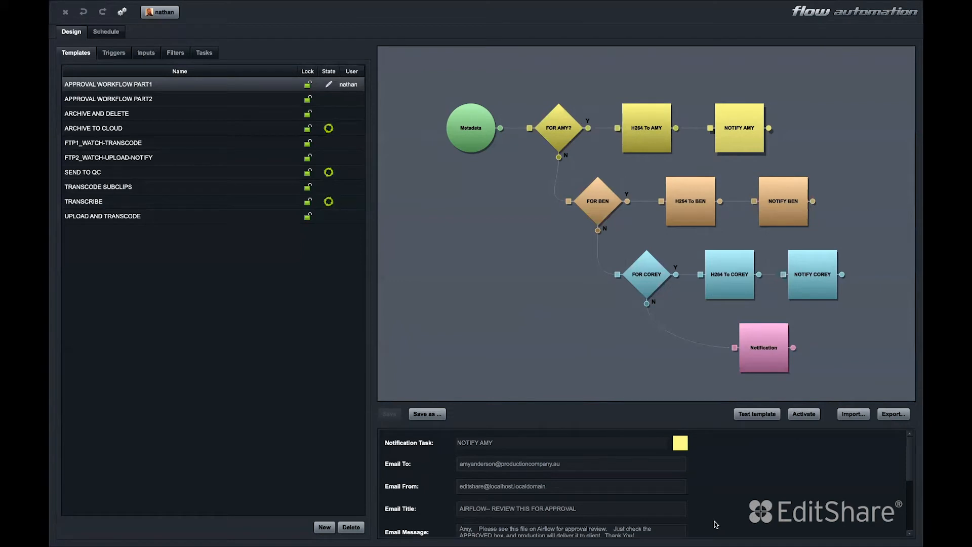
left_click(141, 98)
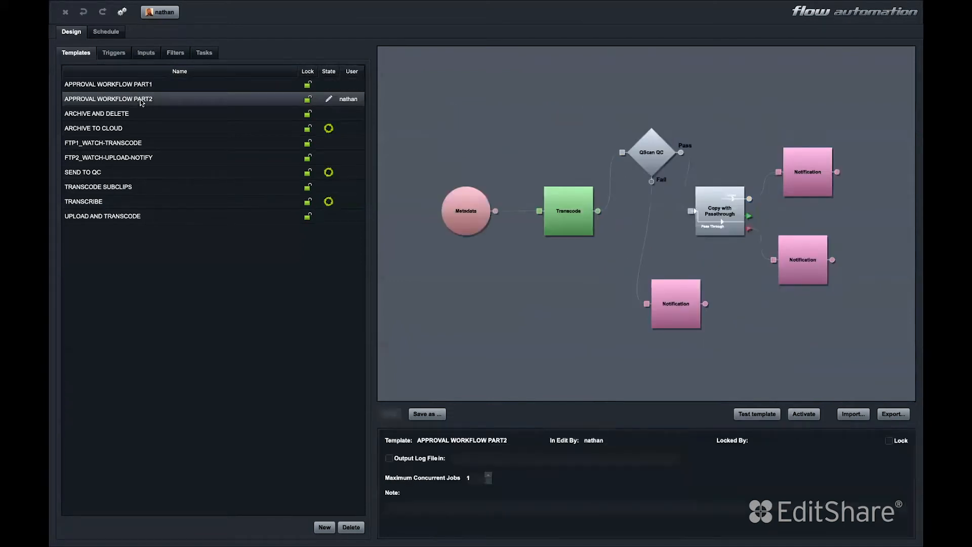
Inspect PART2's Metadata trigger and Notification task, then load FTP1_WATCH-TRANSCODE
left_click(472, 199)
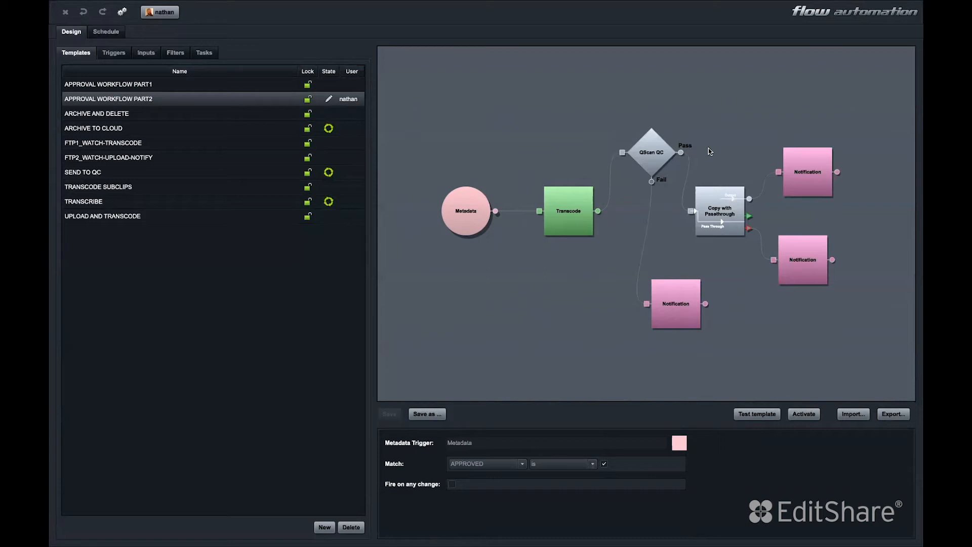
left_click(671, 286)
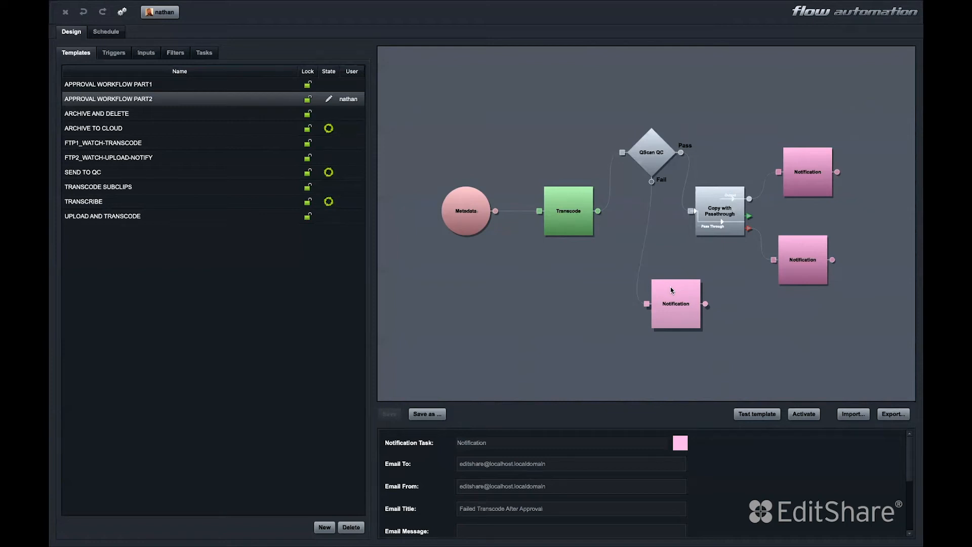
left_click(107, 143)
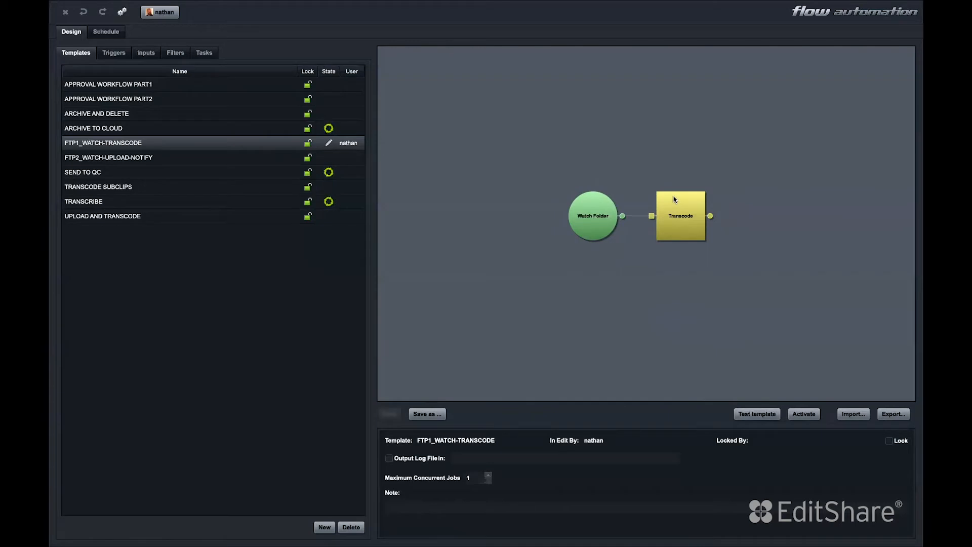
type("WEB DEMO")
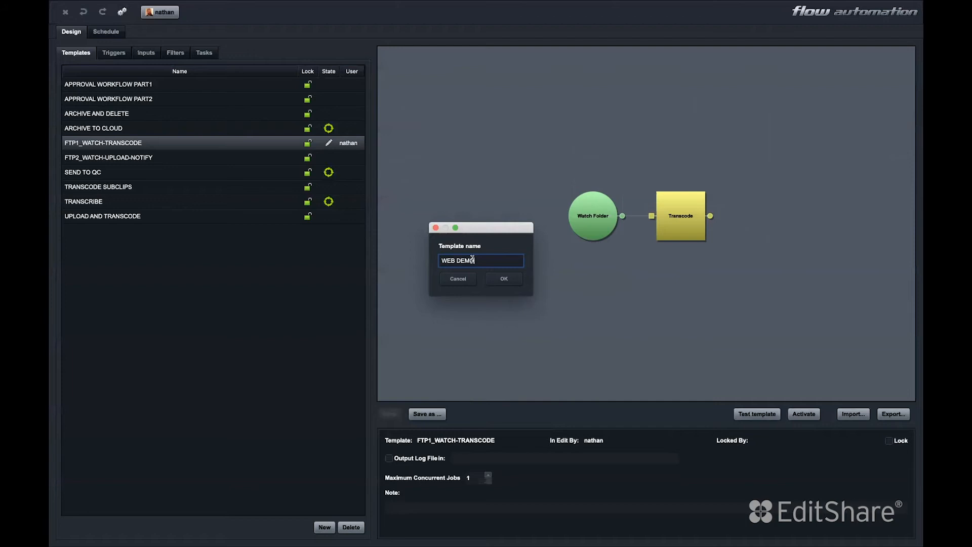
Confirm WEB DEMO as the new template's name
left_click(506, 280)
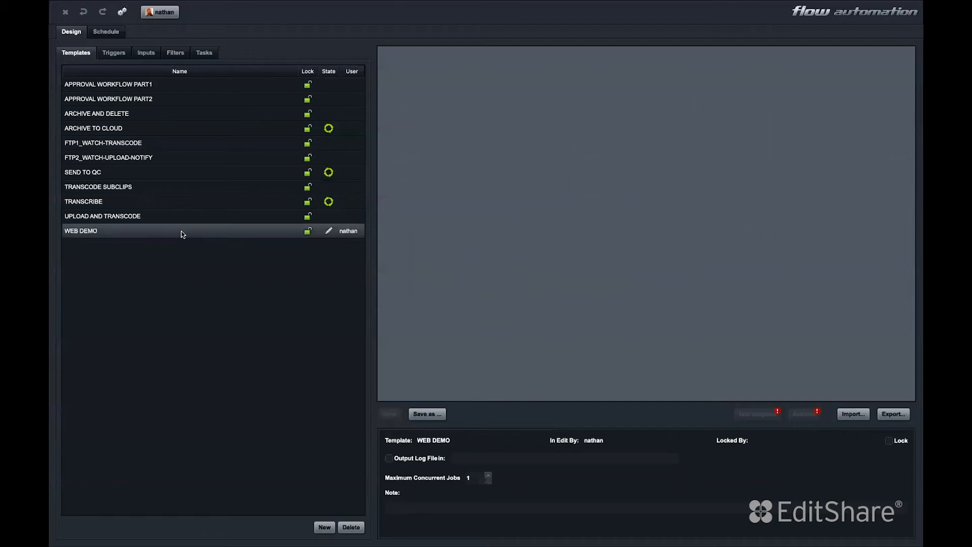
From the Triggers list, place Watch Folder and Metadata trigger nodes on the WEB DEMO canvas
left_click(113, 53)
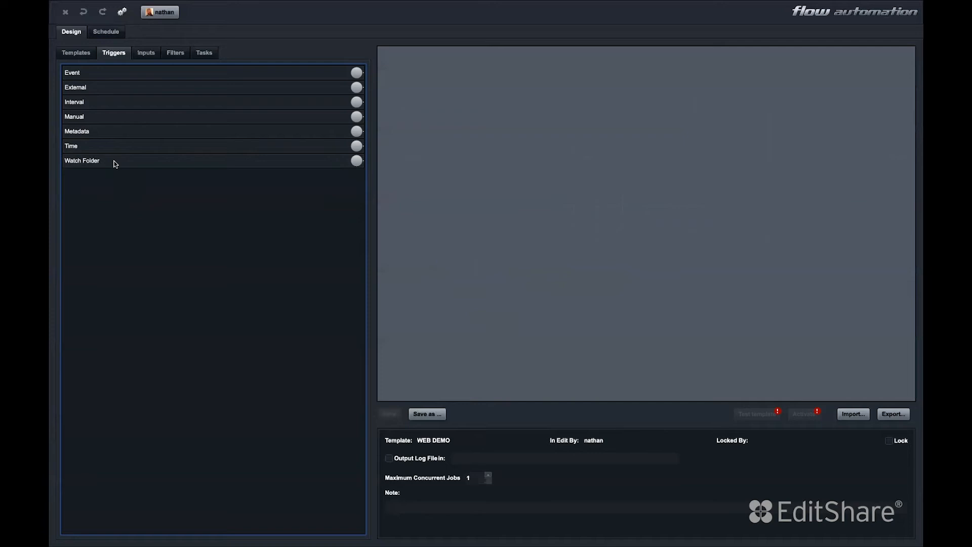
left_click(115, 163)
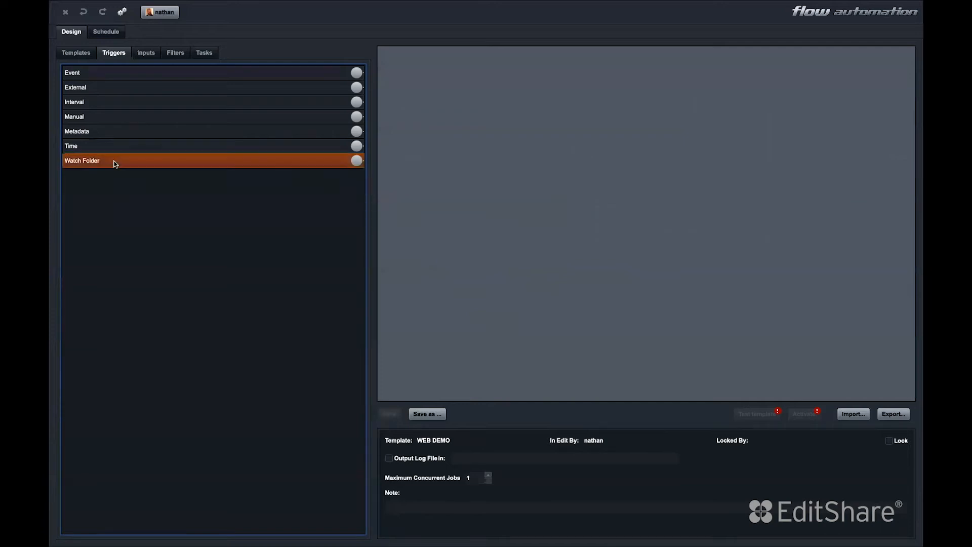
left_click_drag(114, 164, 450, 124)
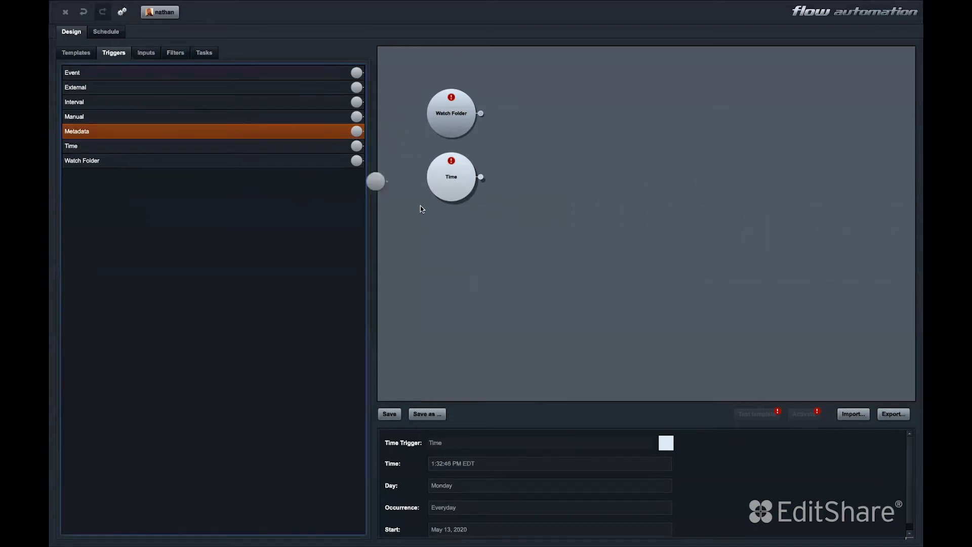
left_click_drag(115, 131, 448, 253)
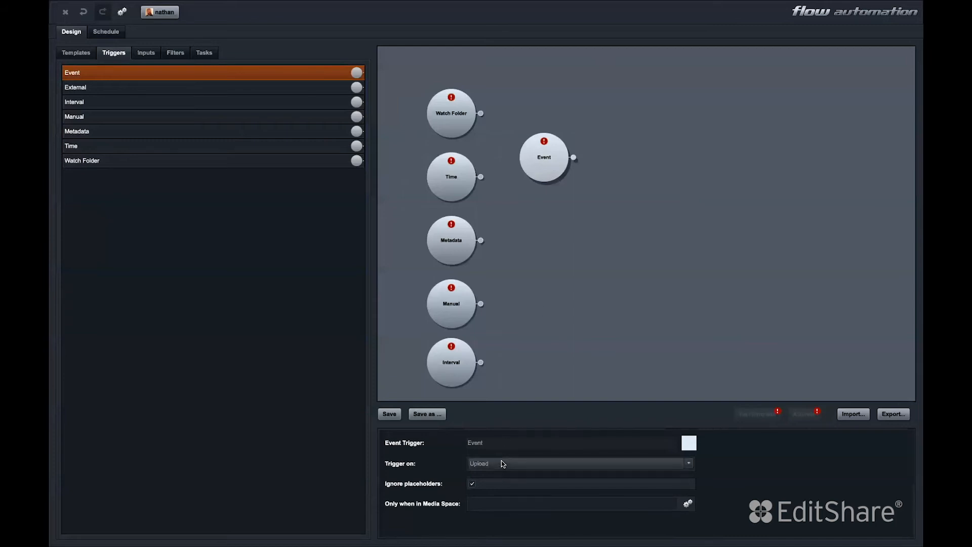
Add an External trigger, review its settings, and switch to Flow Story from the dock
left_click_drag(83, 87, 556, 231)
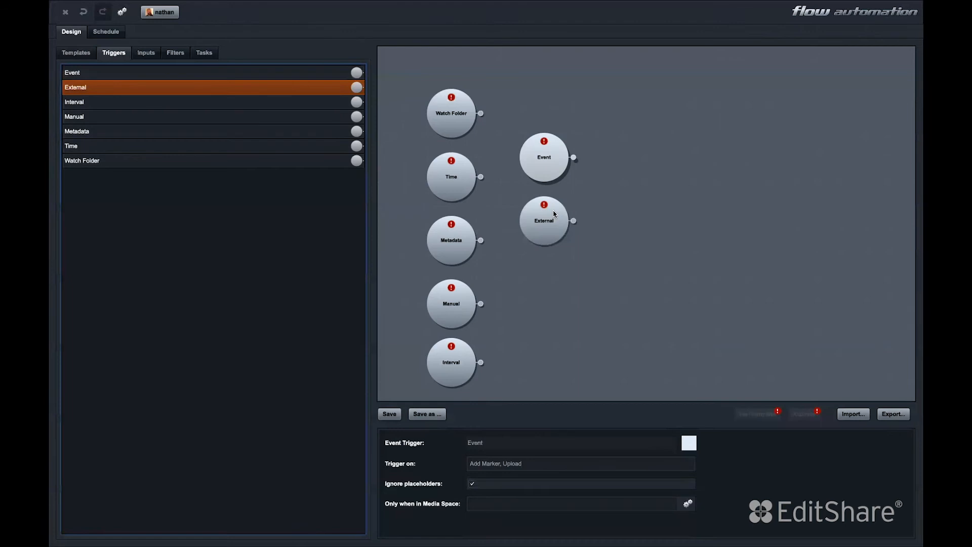
left_click(554, 214)
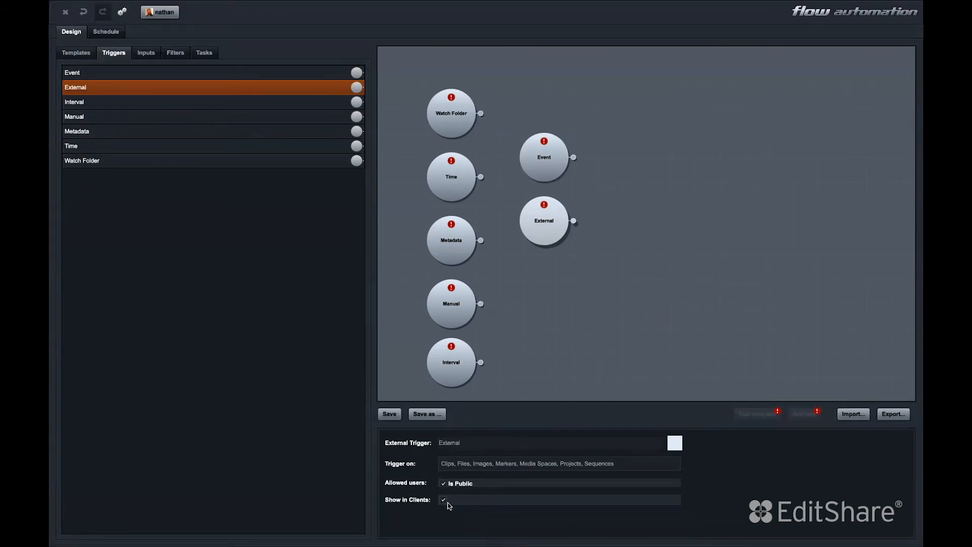
left_click(523, 528)
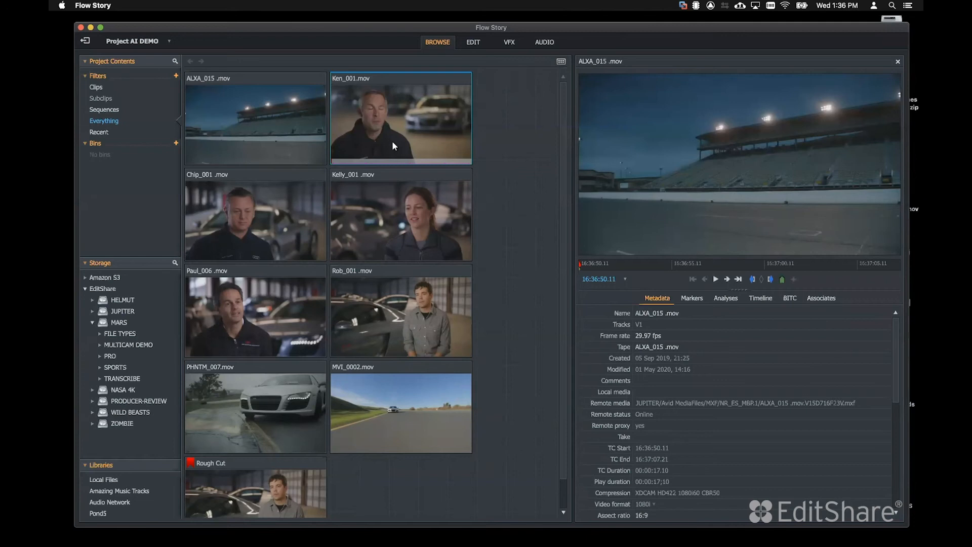
Show the automation context-menu options for the Ken_001.mov clip
right_click(392, 112)
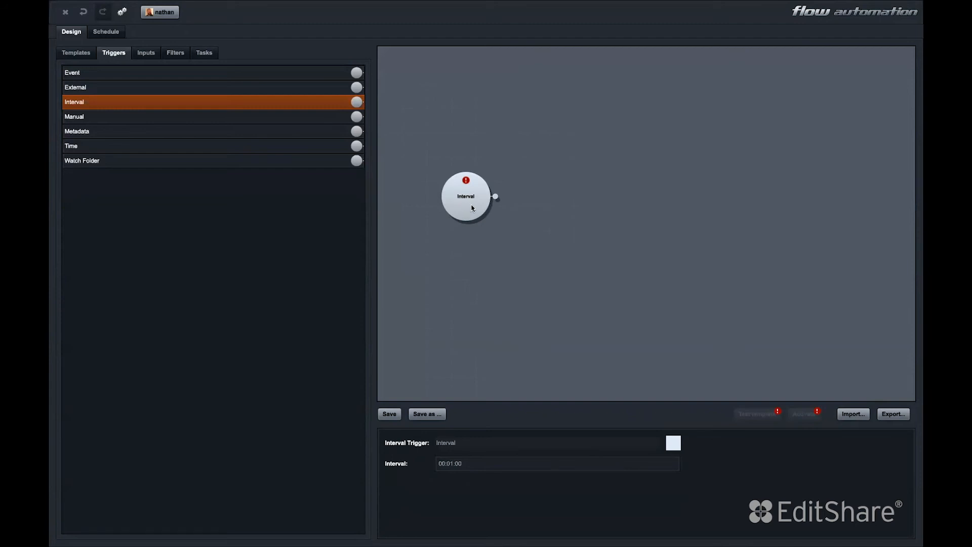
From the Inputs list, place Media Space, Project and Search input nodes on the canvas
left_click(145, 53)
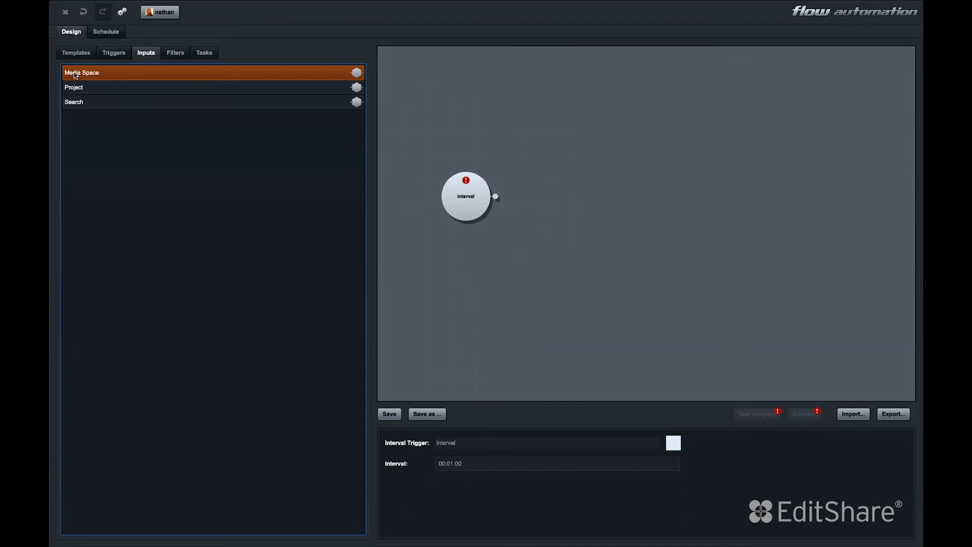
left_click_drag(76, 74, 562, 102)
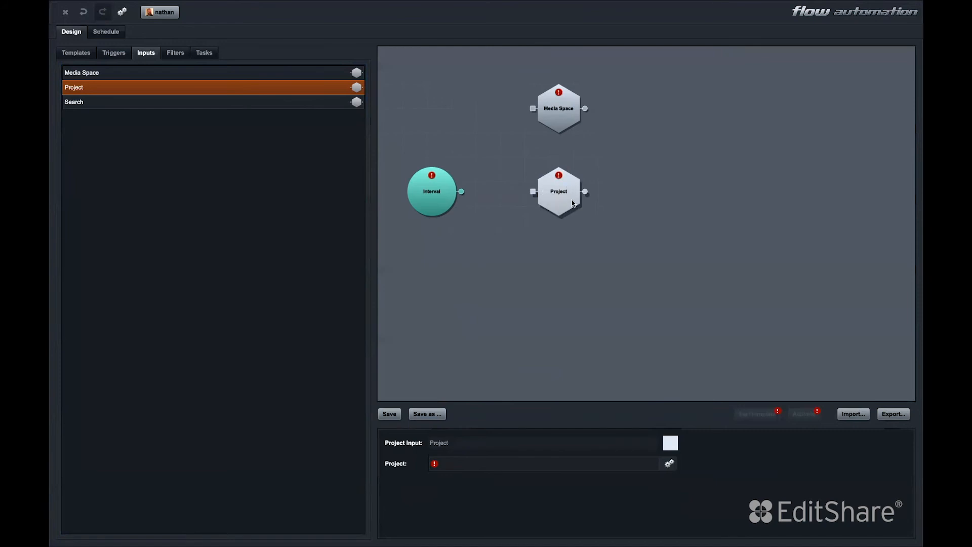
left_click(448, 463)
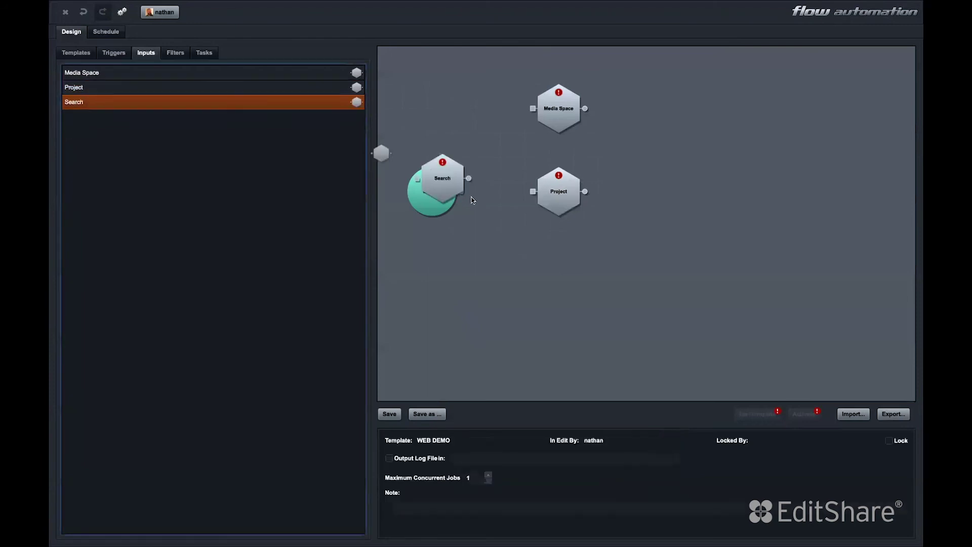
left_click_drag(357, 102, 559, 261)
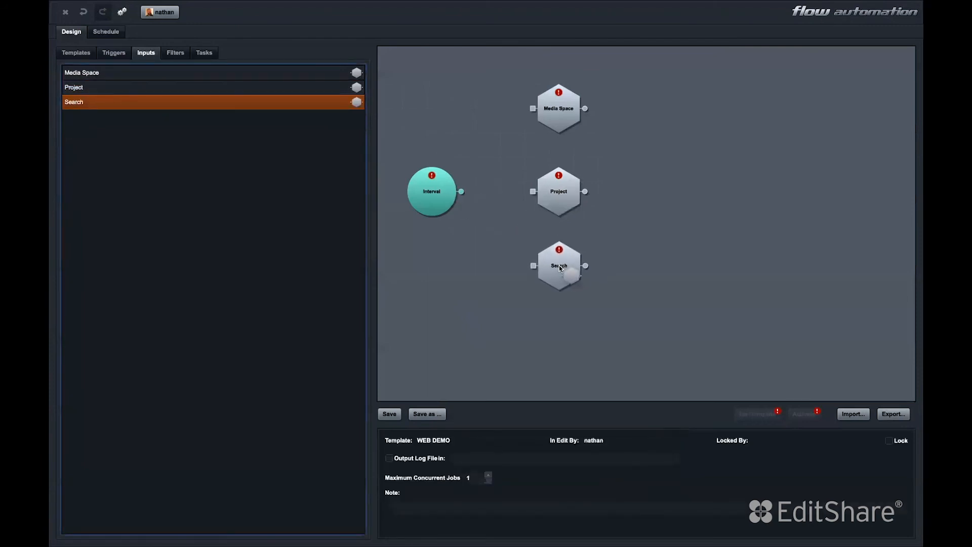
Build the Search conditions: Archive Date field plus two more condition rows and the all/any Match choice
left_click(558, 265)
left_click(467, 463)
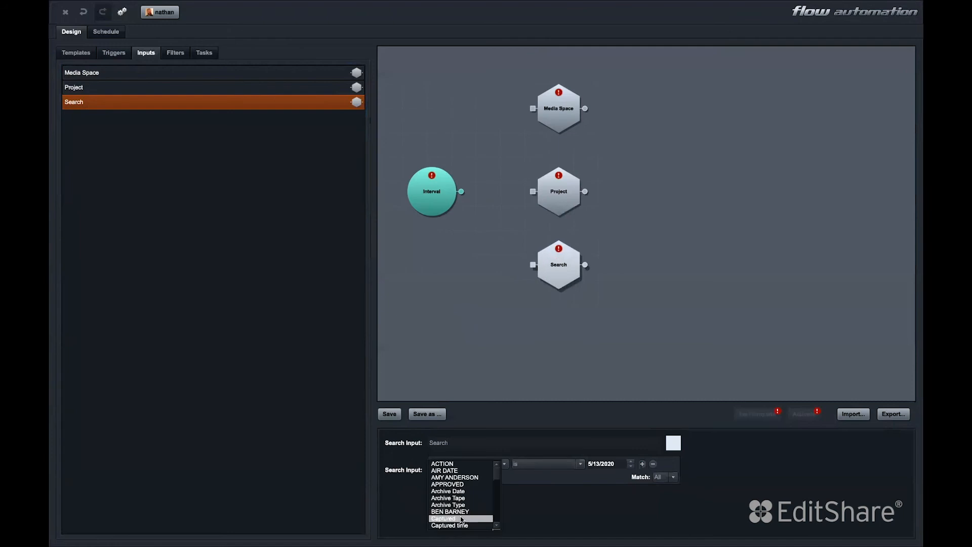
left_click(608, 489)
left_click(642, 464)
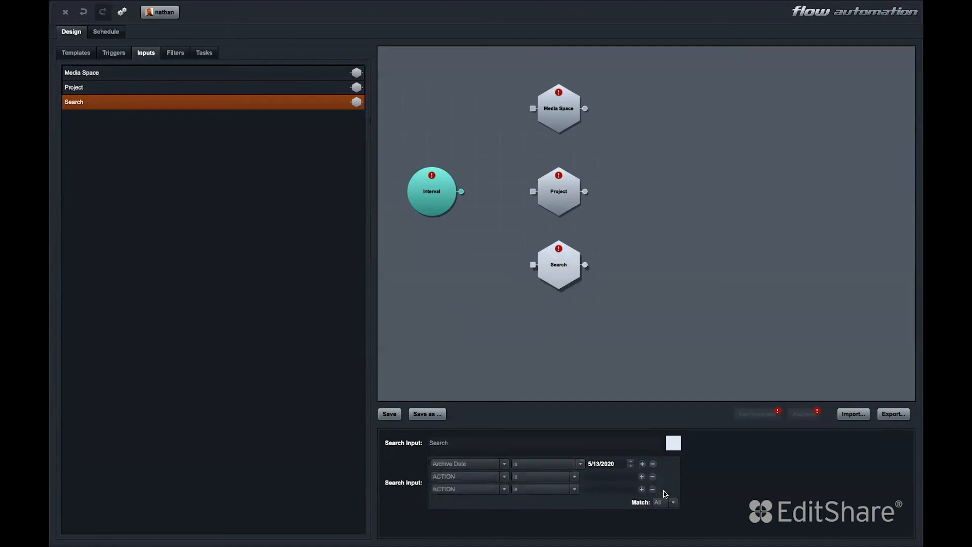
left_click(665, 504)
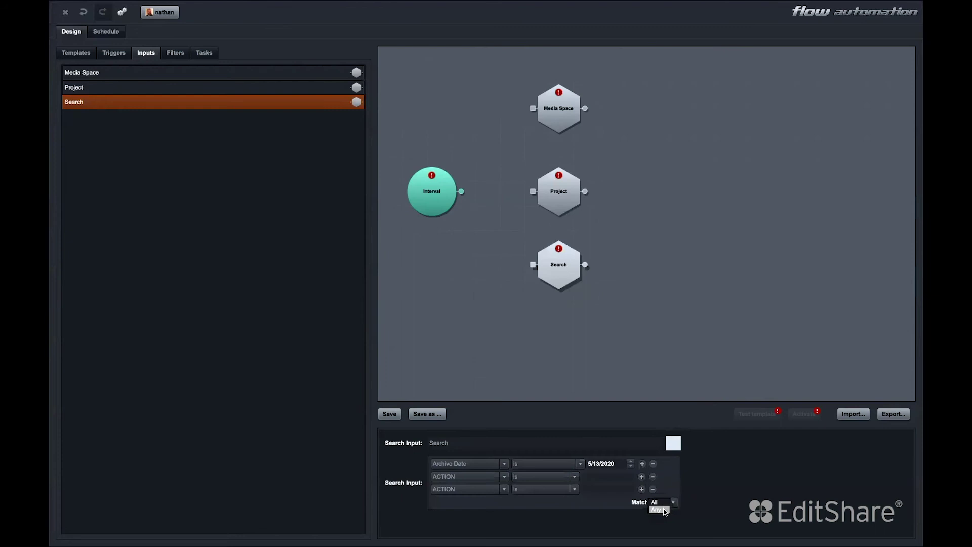
Set the Interval trigger's schedule and connect its output to the Search input
left_click(432, 192)
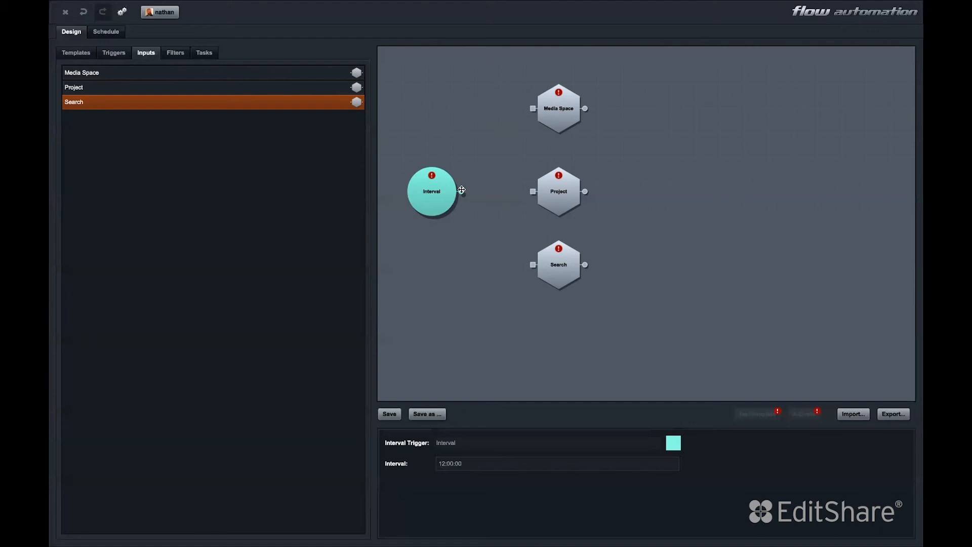
left_click_drag(461, 190, 532, 264)
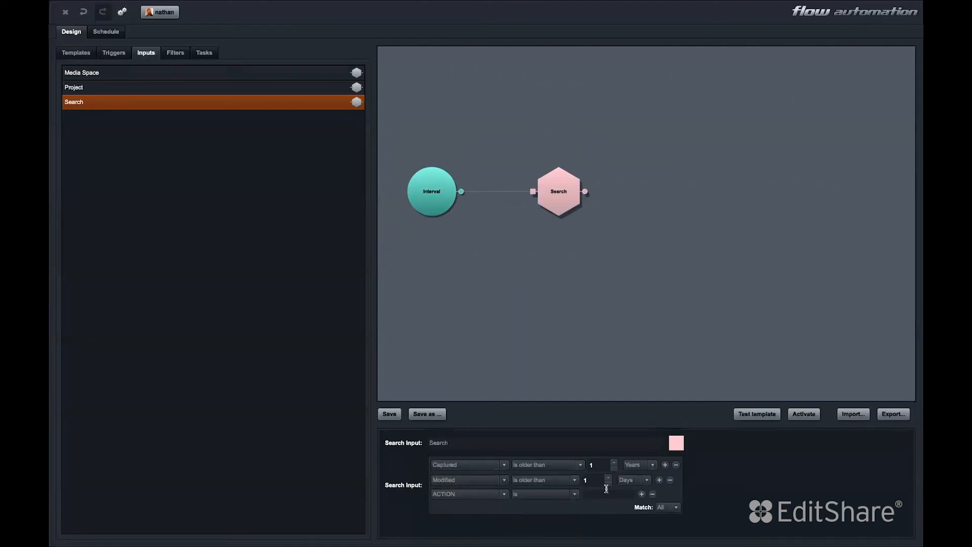
left_click(175, 52)
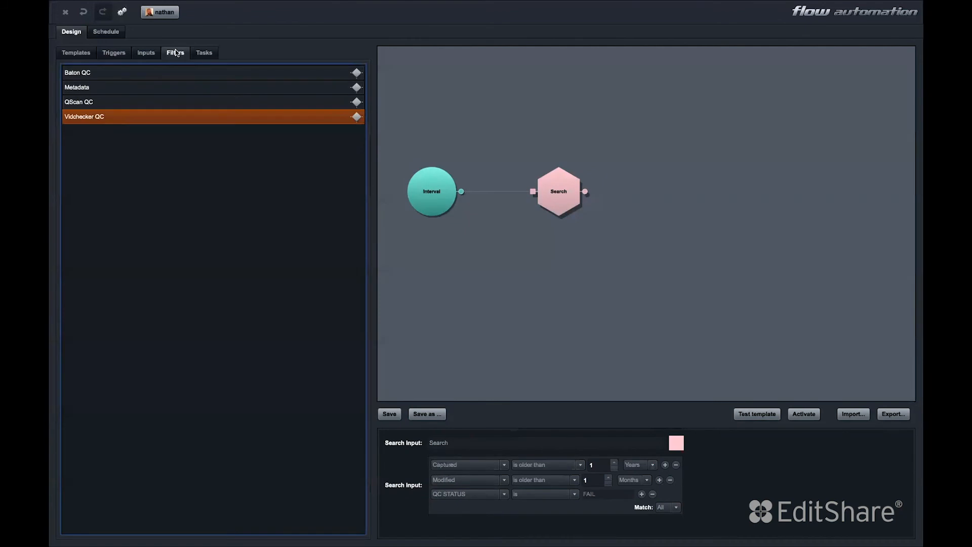
left_click(122, 72)
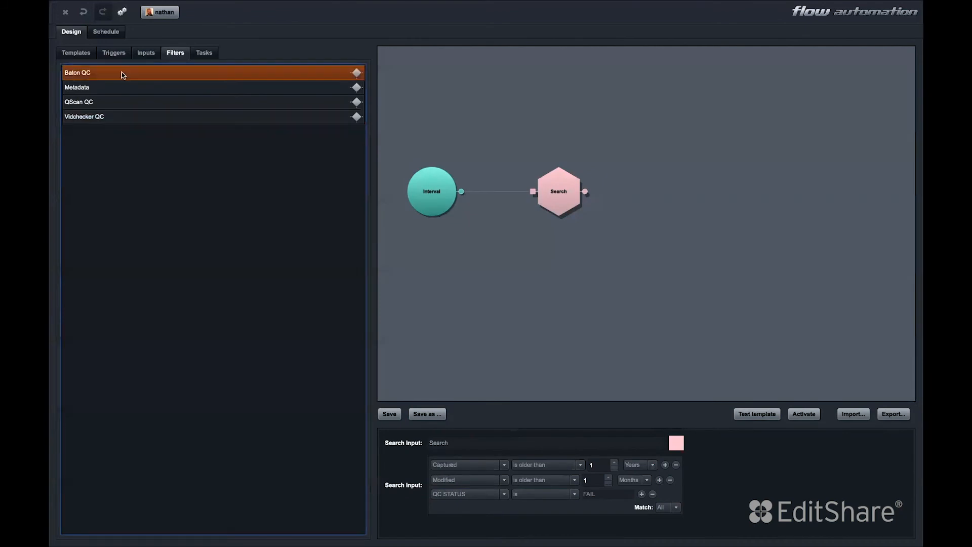
left_click(115, 120)
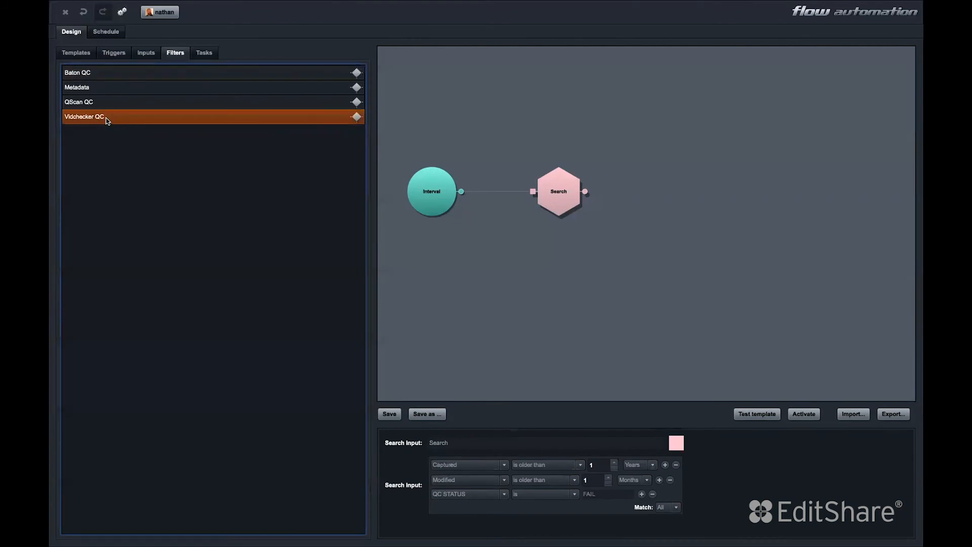
left_click(97, 102)
left_click_drag(98, 102, 667, 96)
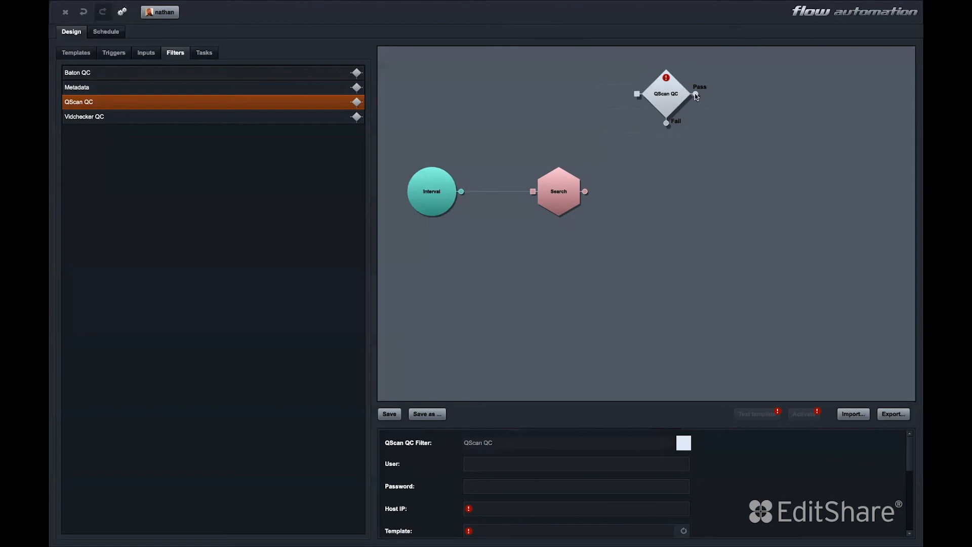
left_click_drag(695, 94, 756, 93)
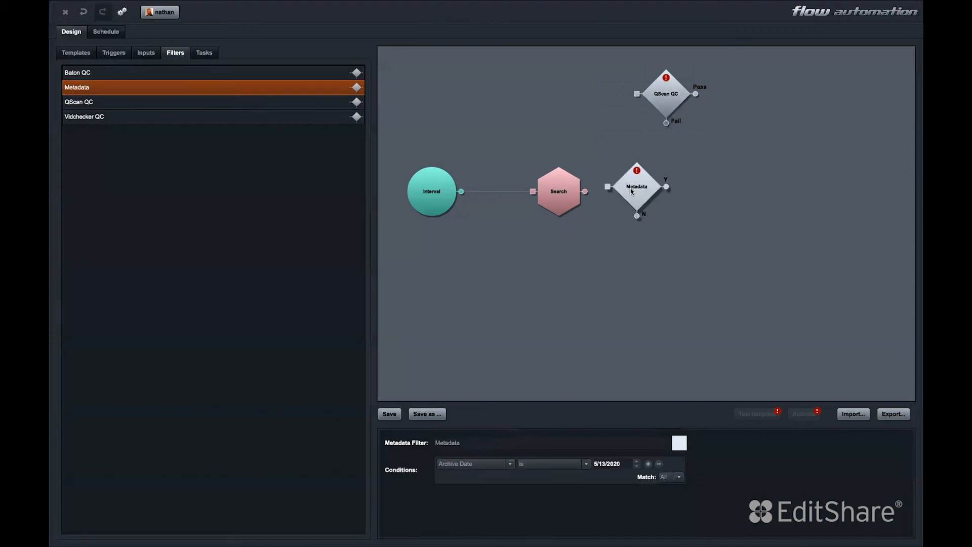
left_click(649, 466)
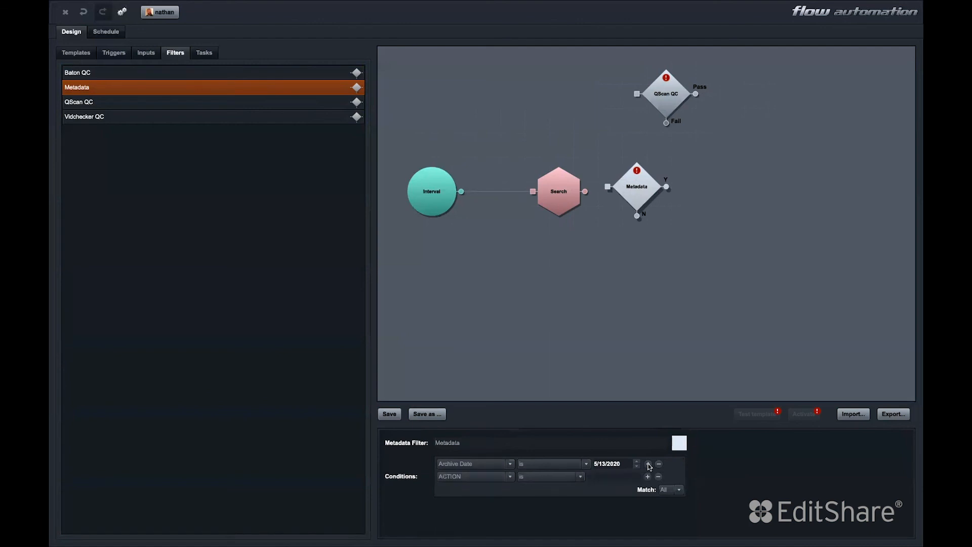
left_click(649, 466)
left_click(650, 466)
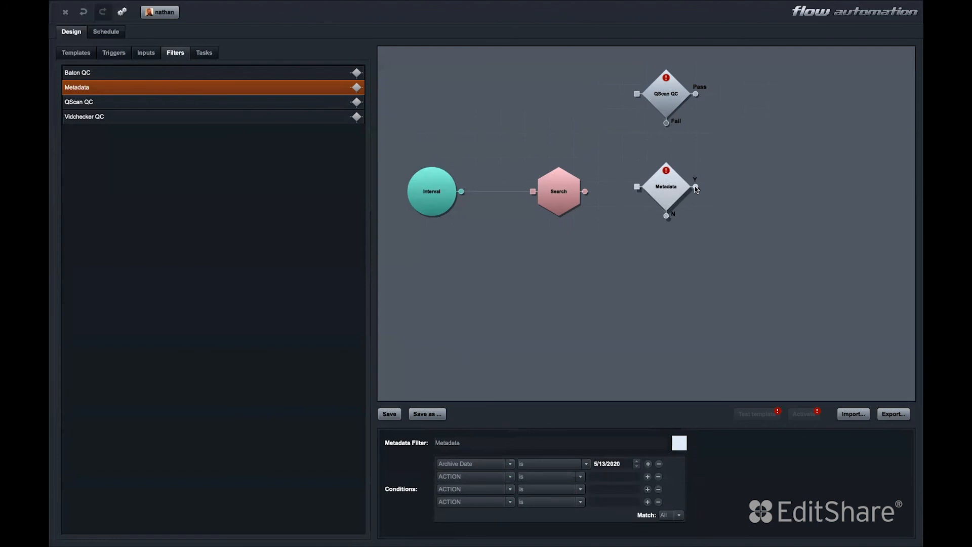
left_click_drag(696, 187, 773, 165)
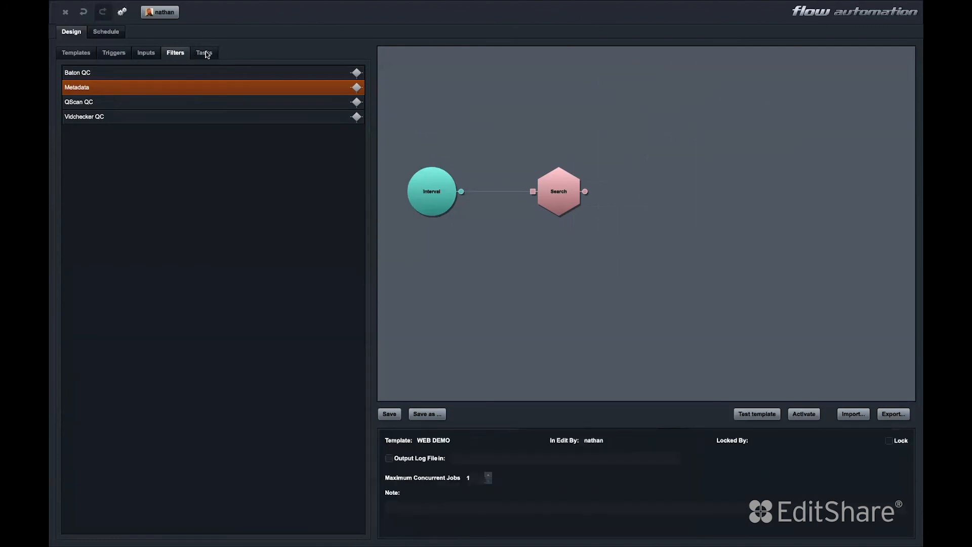
From the Tasks list, drop a Script Runner task onto the canvas
left_click(207, 53)
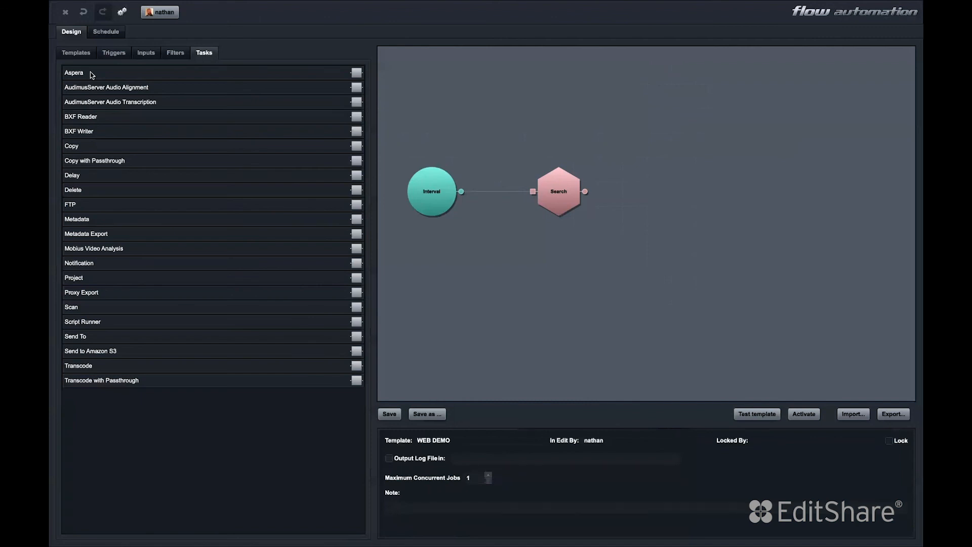
left_click(82, 321)
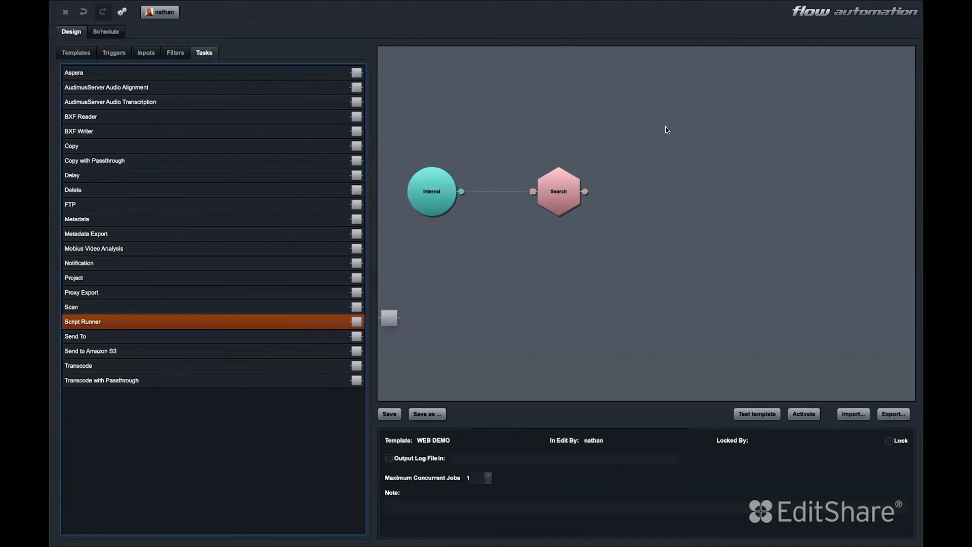
left_click(665, 127)
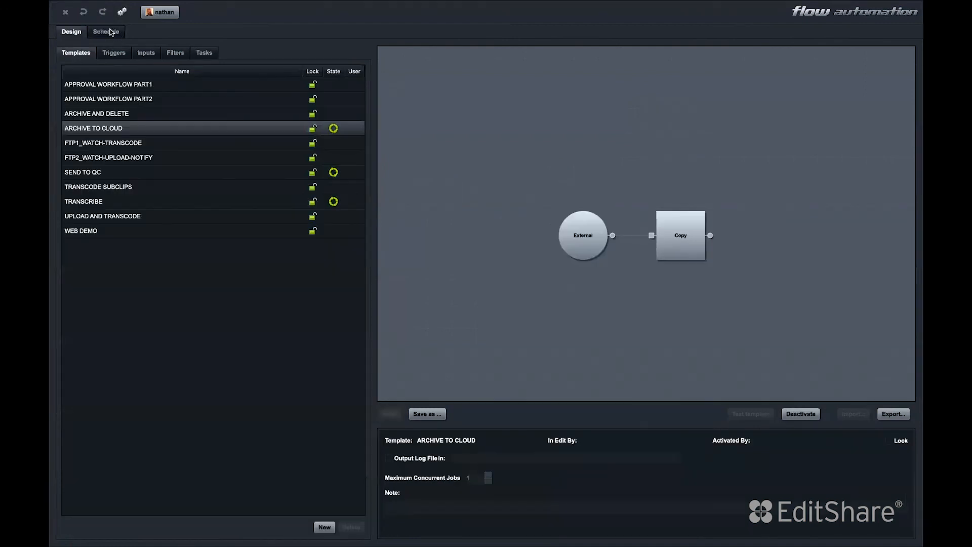
Switch to the Schedule view showing queued, running and activated jobs
left_click(105, 31)
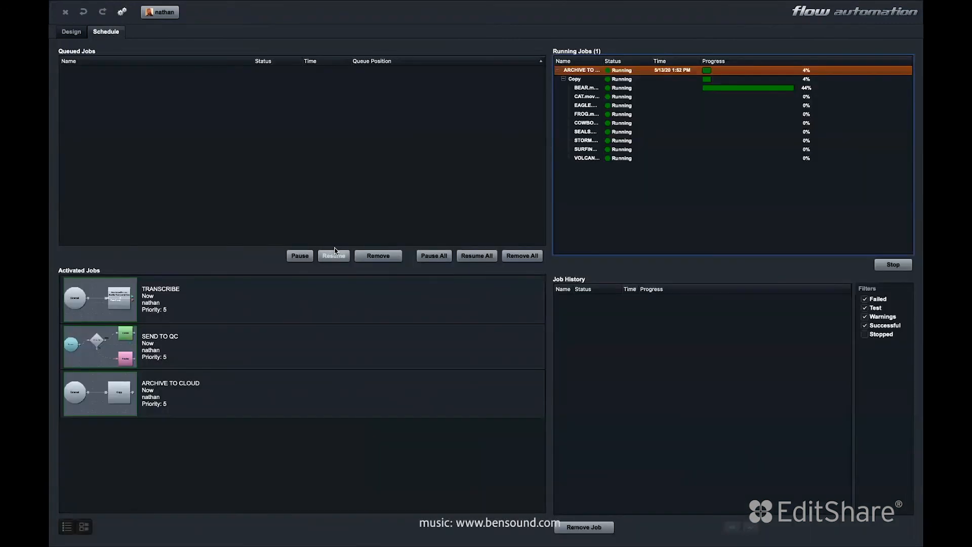